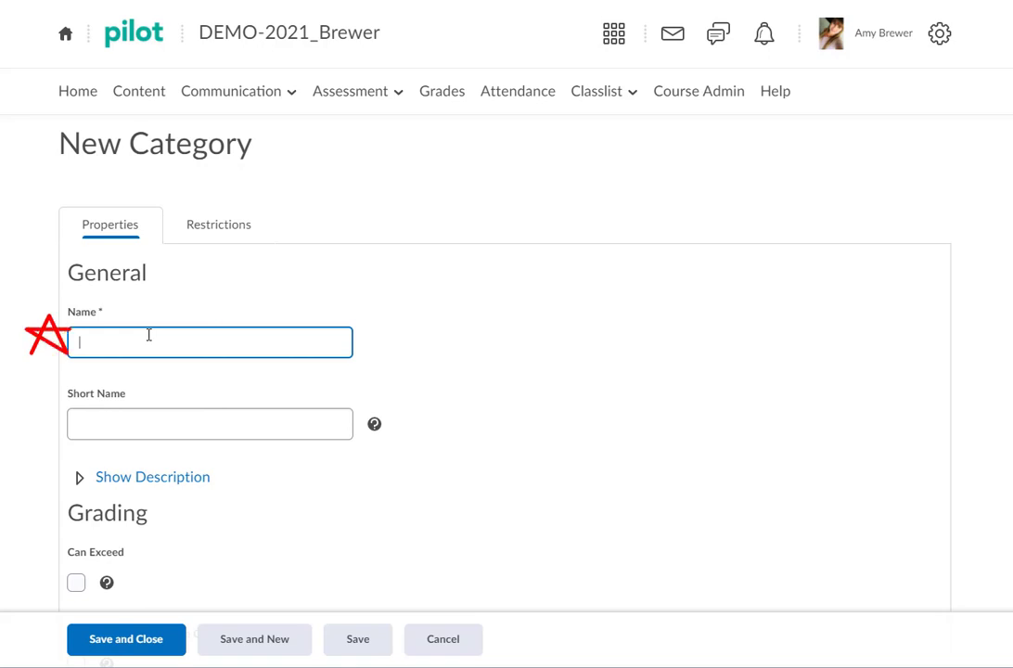
Name the new grade category WEEK FOUR GRADES, then save and close it.
{"action": "type", "text": "WEEK FO"}
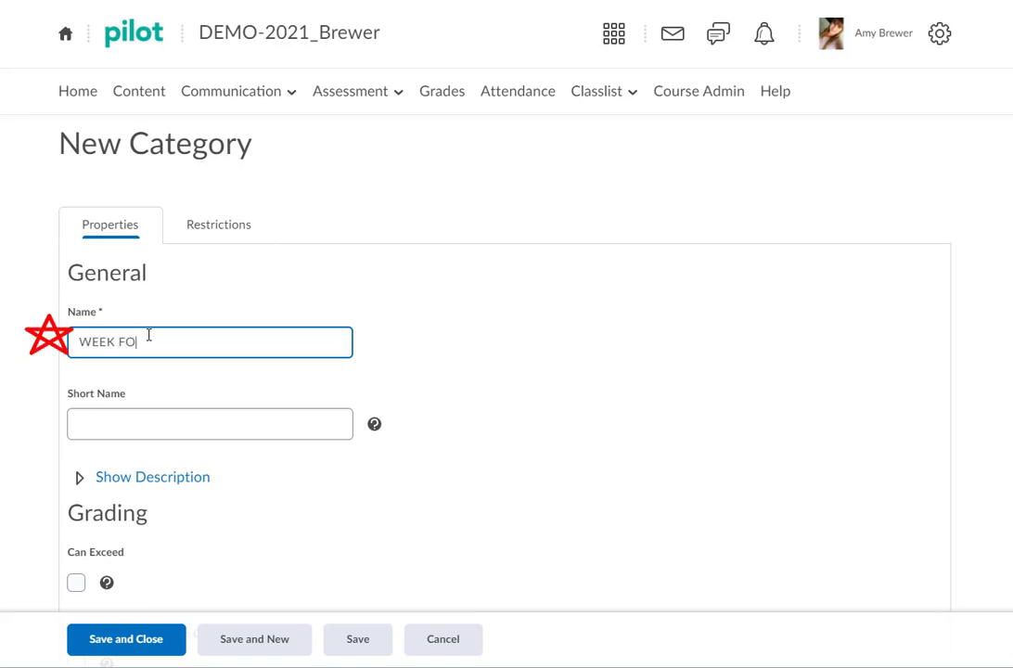
{"action": "type", "text": "UR GRADES"}
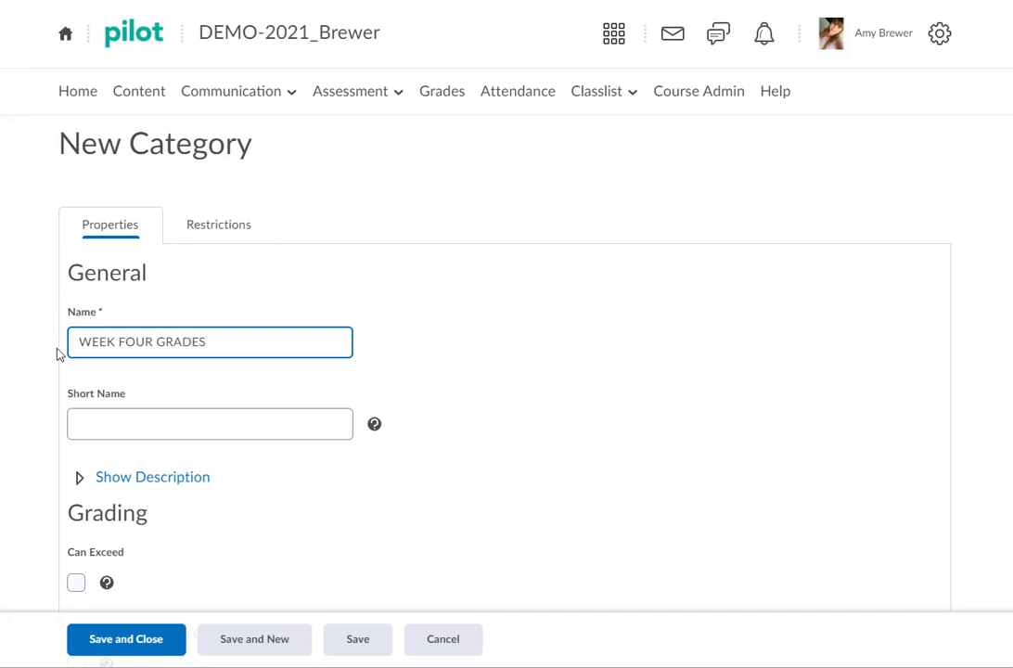
{"action": "scroll", "coordinate": [53, 362], "scroll_direction": "down", "scroll_amount": 3}
{"action": "scroll", "coordinate": [53, 367], "scroll_direction": "down", "scroll_amount": 5}
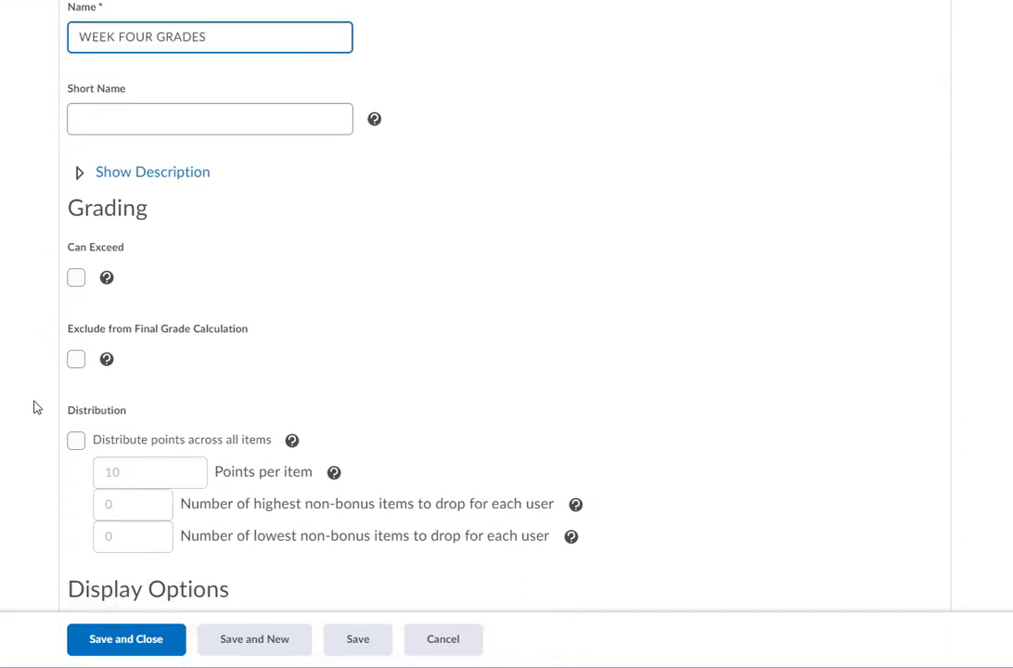
{"action": "left_click", "coordinate": [113, 639]}
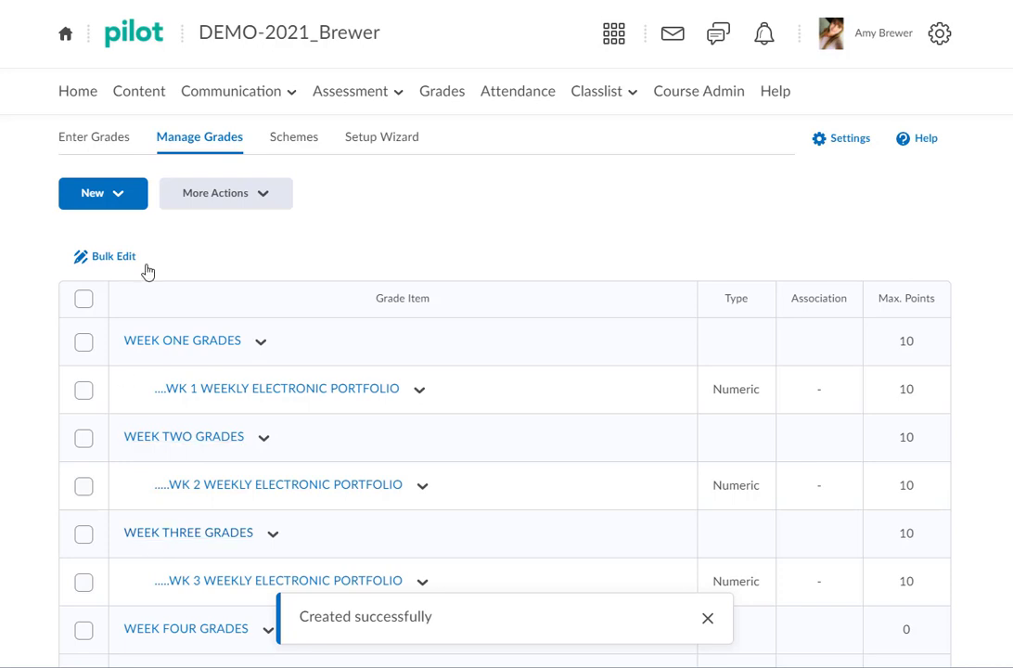
Start a new numeric grade item and name it "....WK ELECTRON PORTFOLIO".
{"action": "left_click", "coordinate": [123, 192]}
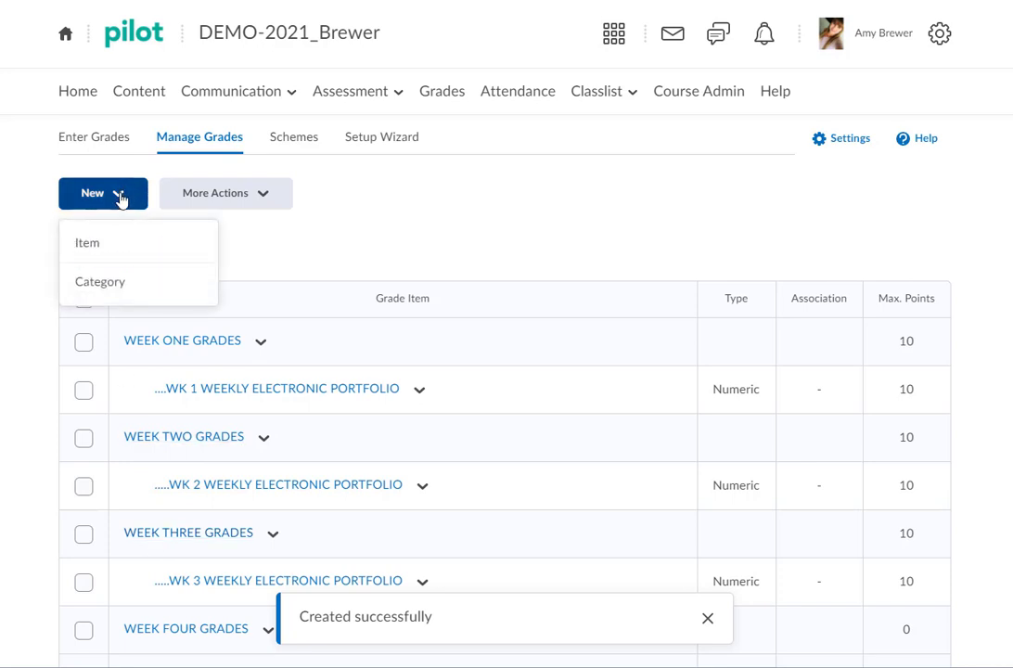
{"action": "left_click", "coordinate": [112, 252]}
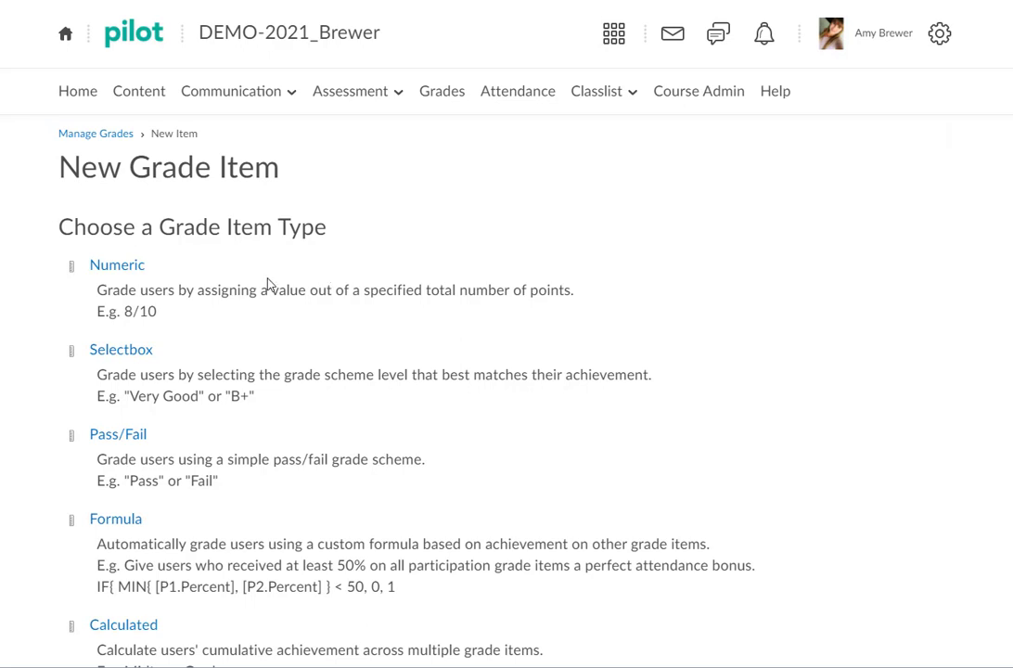
{"action": "scroll", "coordinate": [238, 281], "scroll_direction": "down", "scroll_amount": 2}
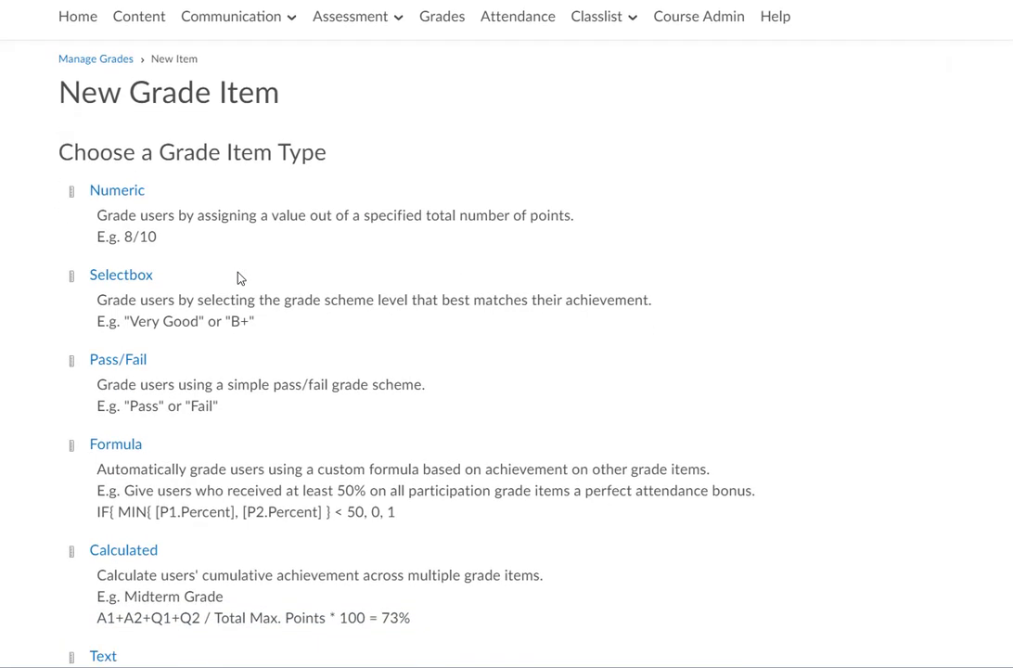
{"action": "left_click", "coordinate": [118, 195]}
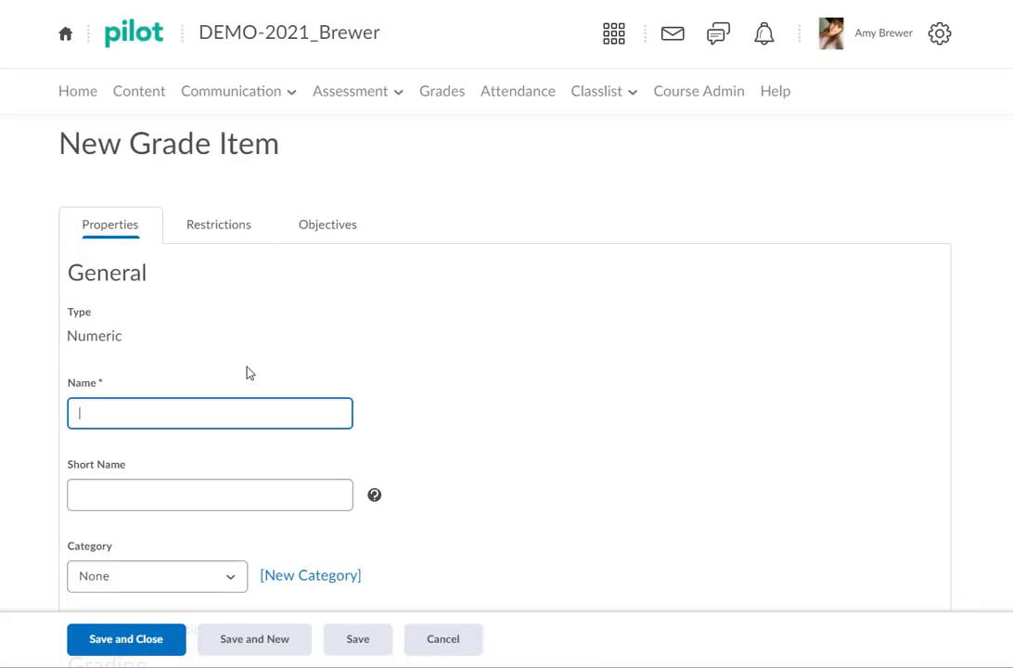
{"action": "scroll", "coordinate": [248, 373], "scroll_direction": "down", "scroll_amount": 3}
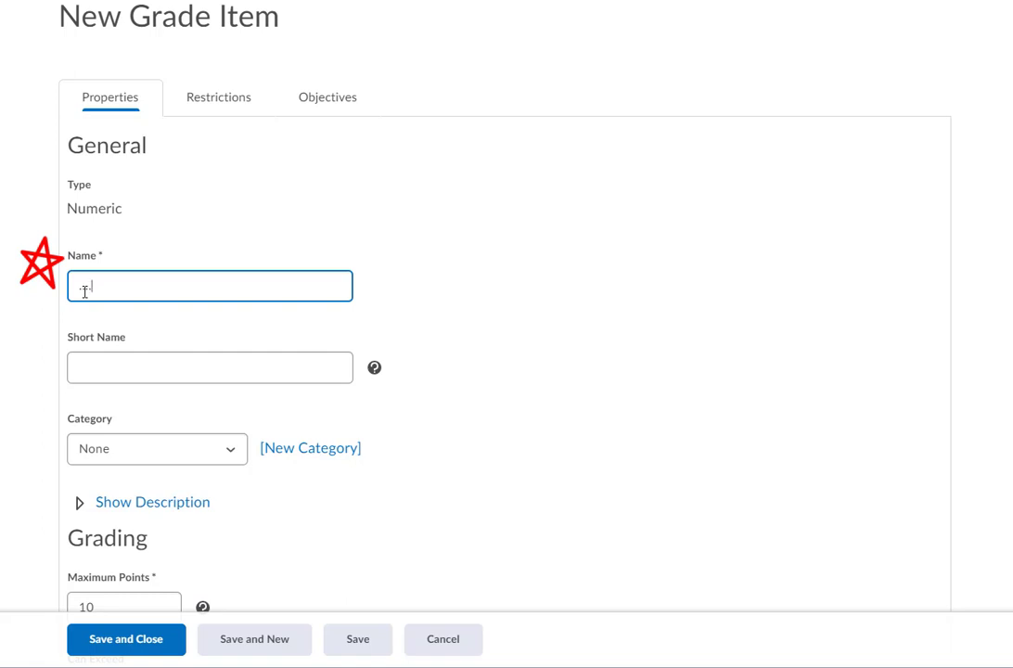
{"action": "type", "text": "WK ELECTRON PORT"}
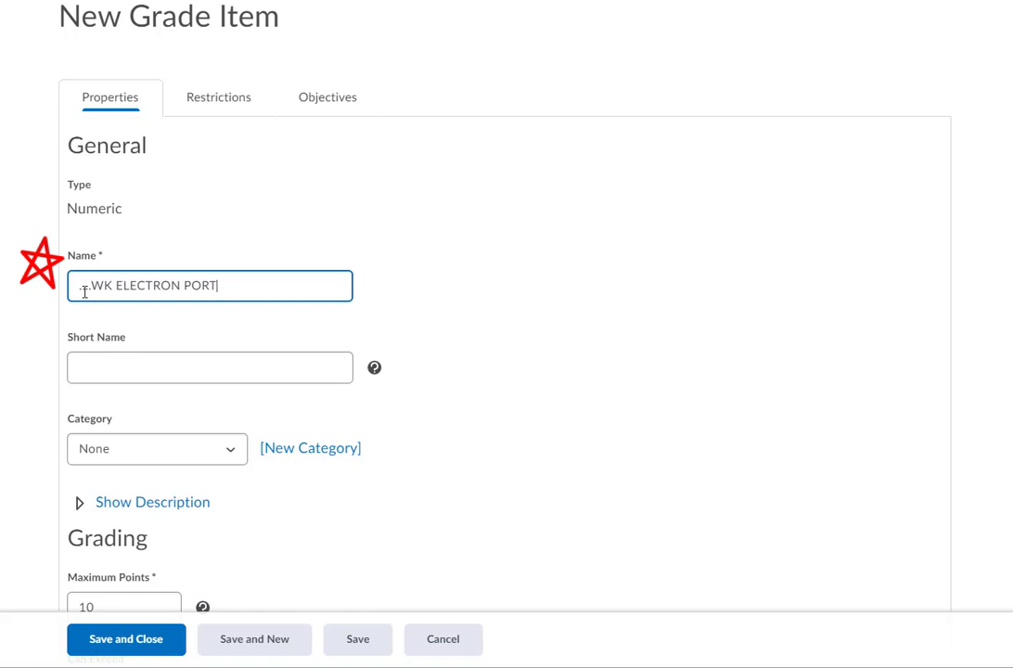
{"action": "type", "text": "FOLIO"}
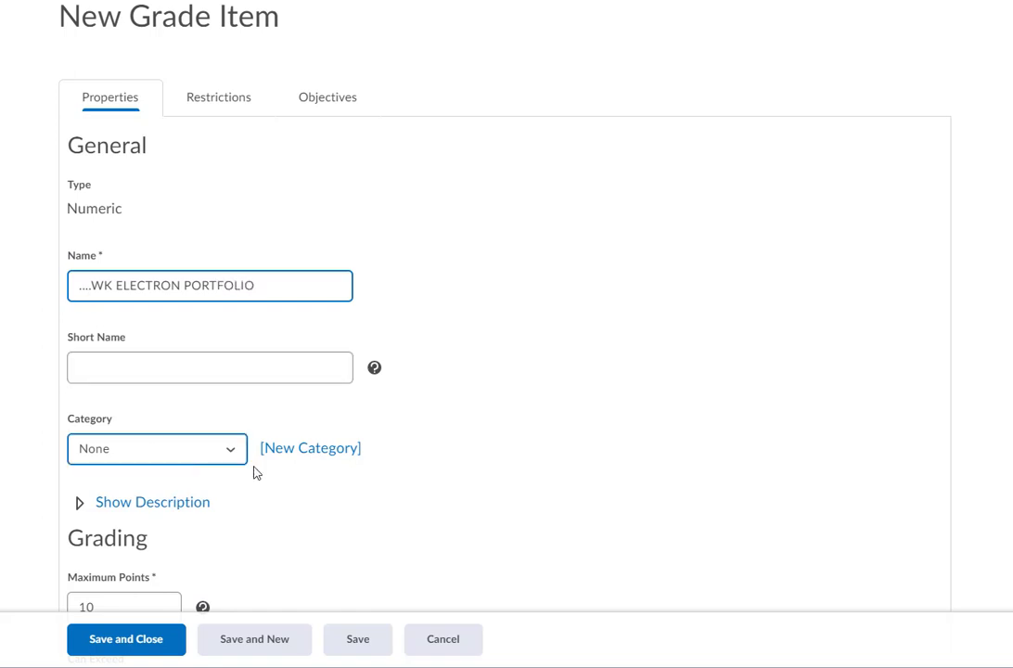
Assign the new grade item to the WEEK FOUR GRADES category.
{"action": "scroll", "coordinate": [330, 486], "scroll_direction": "down", "scroll_amount": 2}
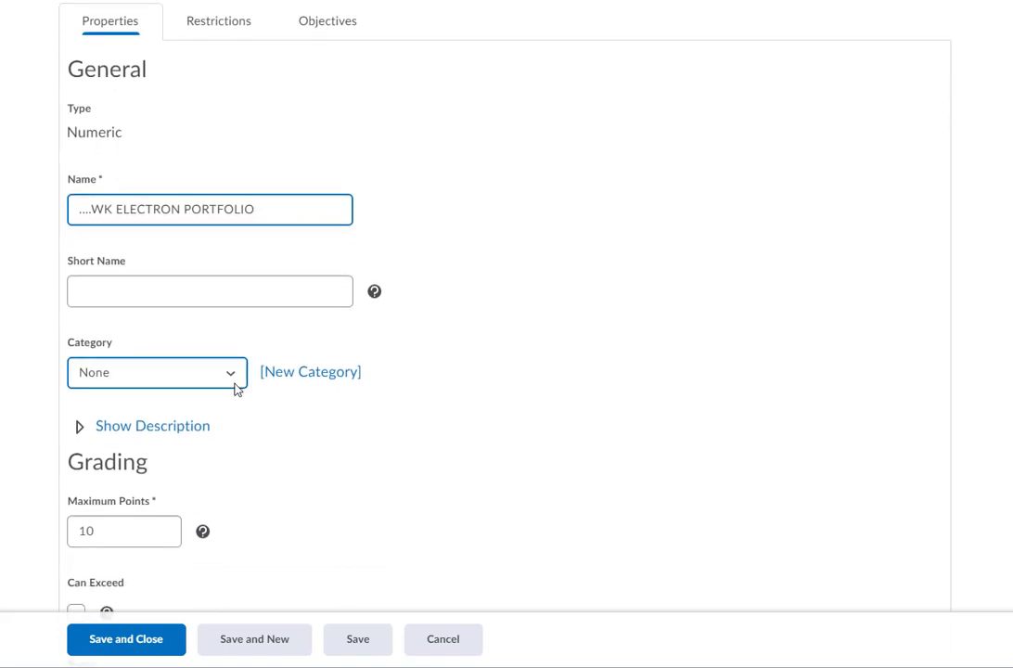
{"action": "left_click", "coordinate": [232, 378]}
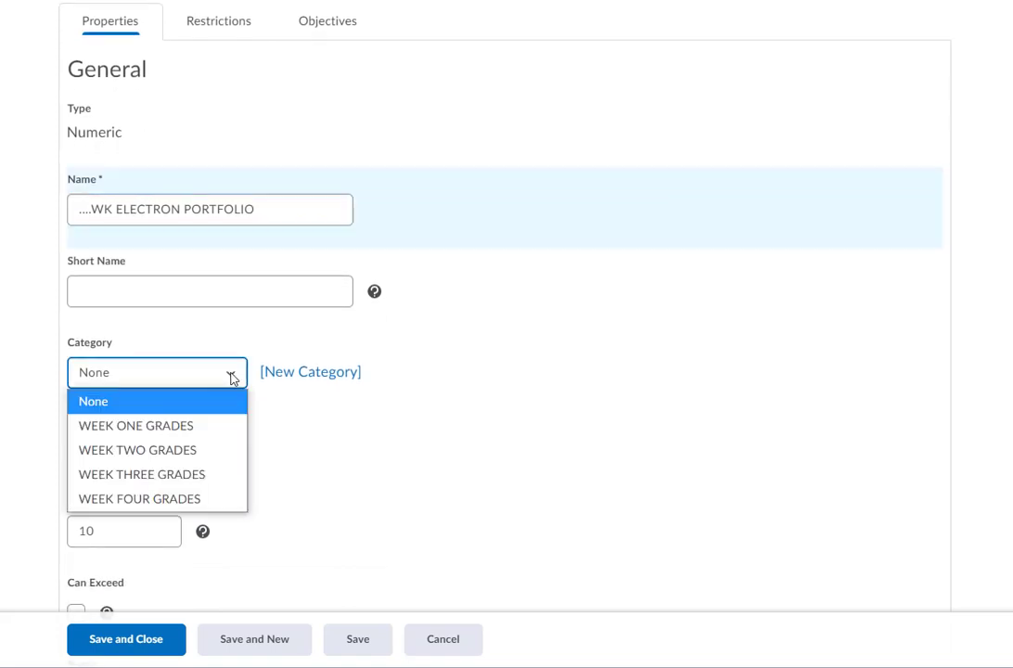
{"action": "left_click", "coordinate": [159, 502]}
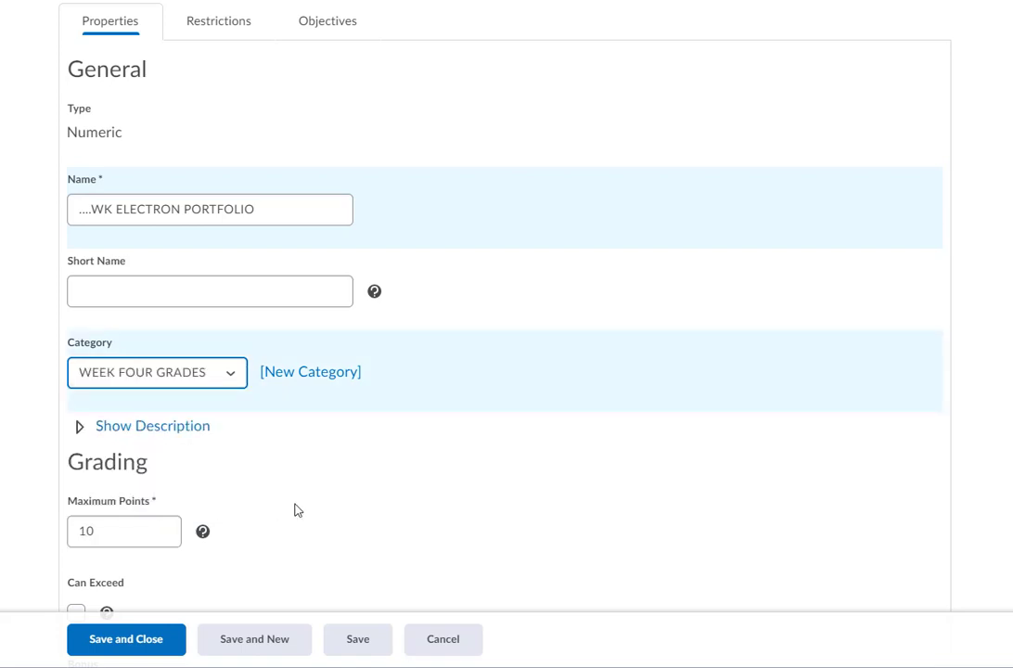
Keep 10 maximum points and the default Percentage grade scheme for the item, and save and close it.
{"action": "scroll", "coordinate": [294, 509], "scroll_direction": "down", "scroll_amount": 2}
{"action": "scroll", "coordinate": [294, 508], "scroll_direction": "down", "scroll_amount": 3}
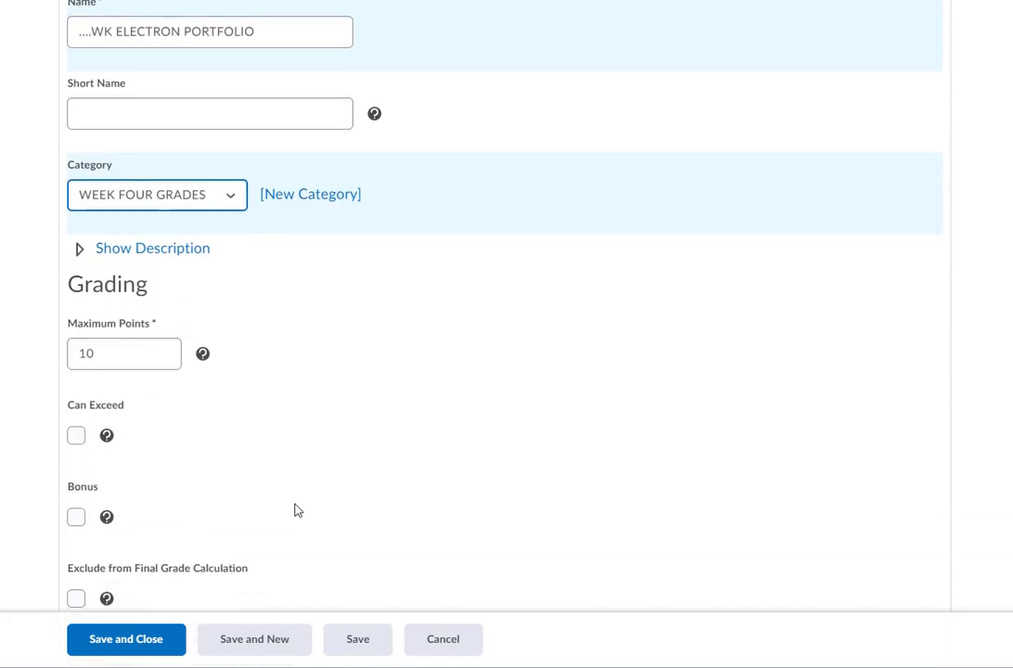
{"action": "left_click", "coordinate": [99, 327]}
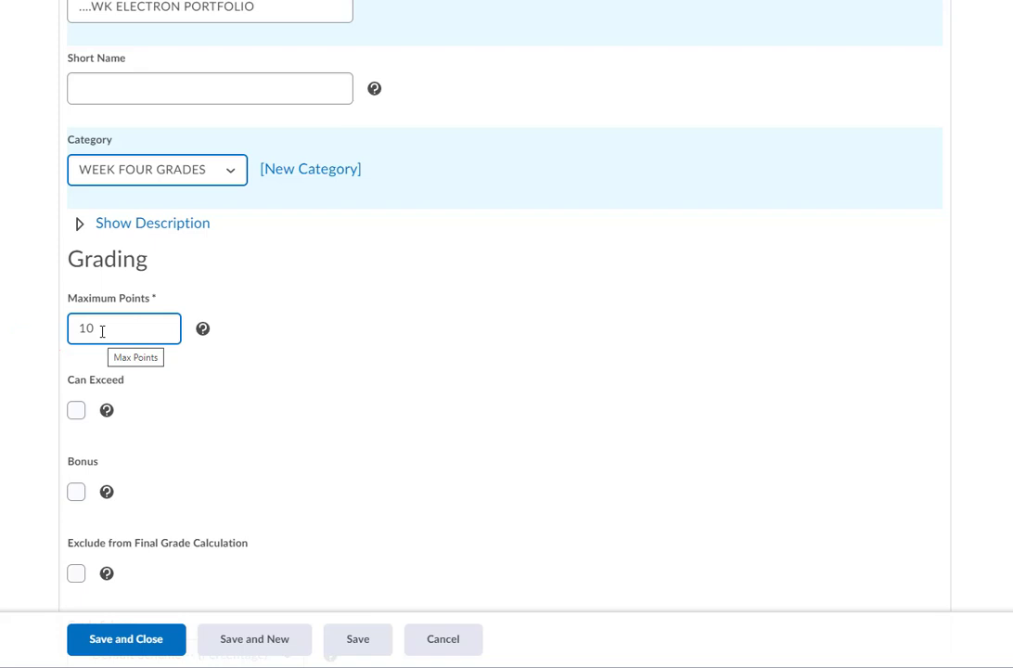
{"action": "left_click", "coordinate": [102, 369]}
{"action": "scroll", "coordinate": [103, 368], "scroll_direction": "down", "scroll_amount": 4}
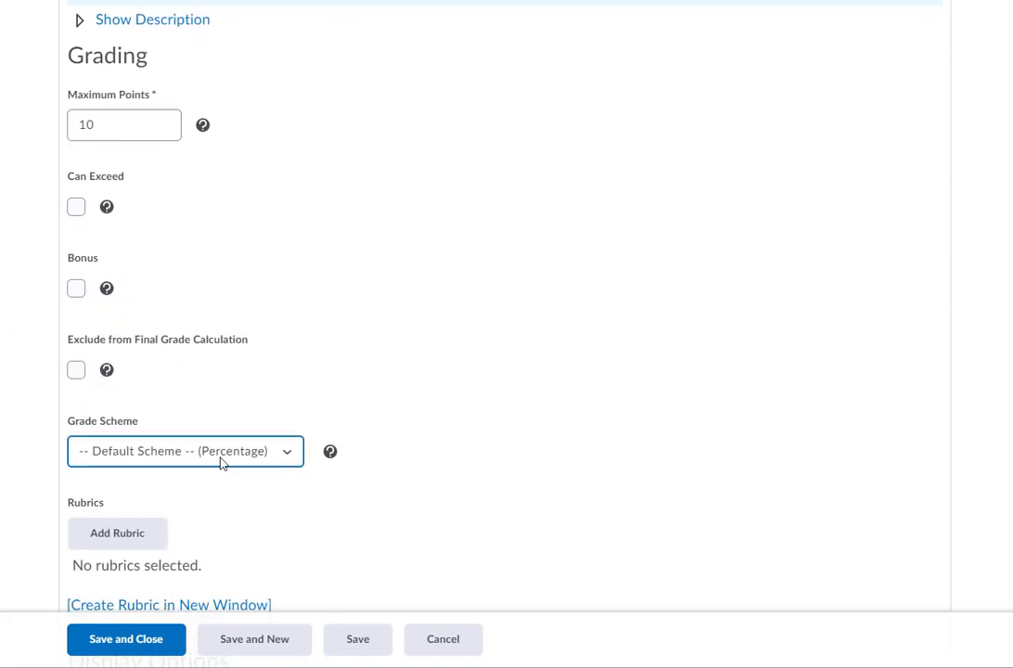
{"action": "left_click", "coordinate": [221, 461]}
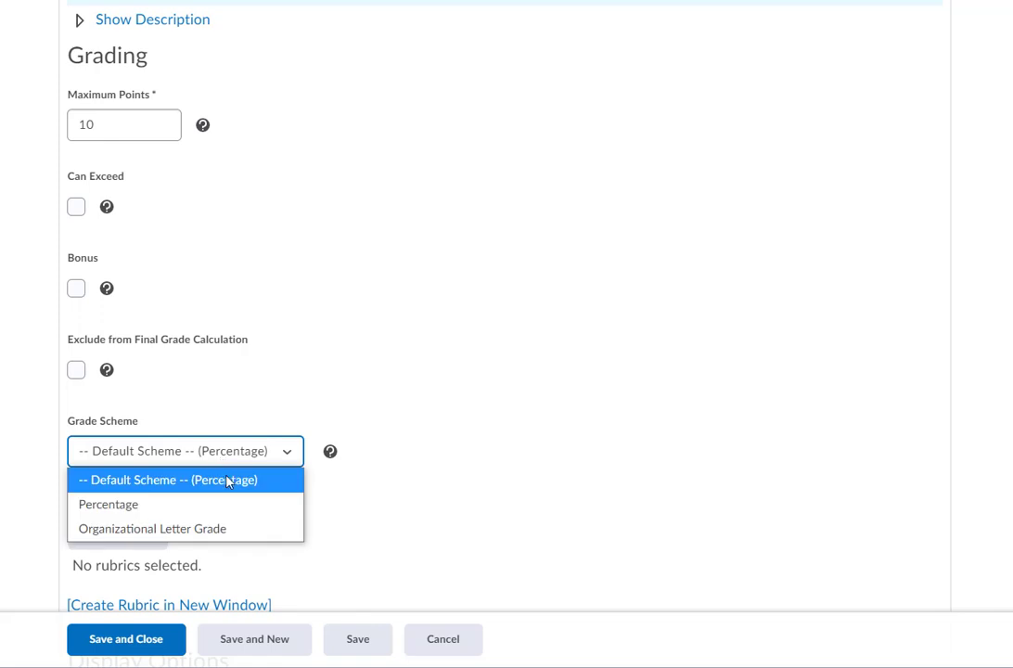
{"action": "left_click", "coordinate": [359, 539]}
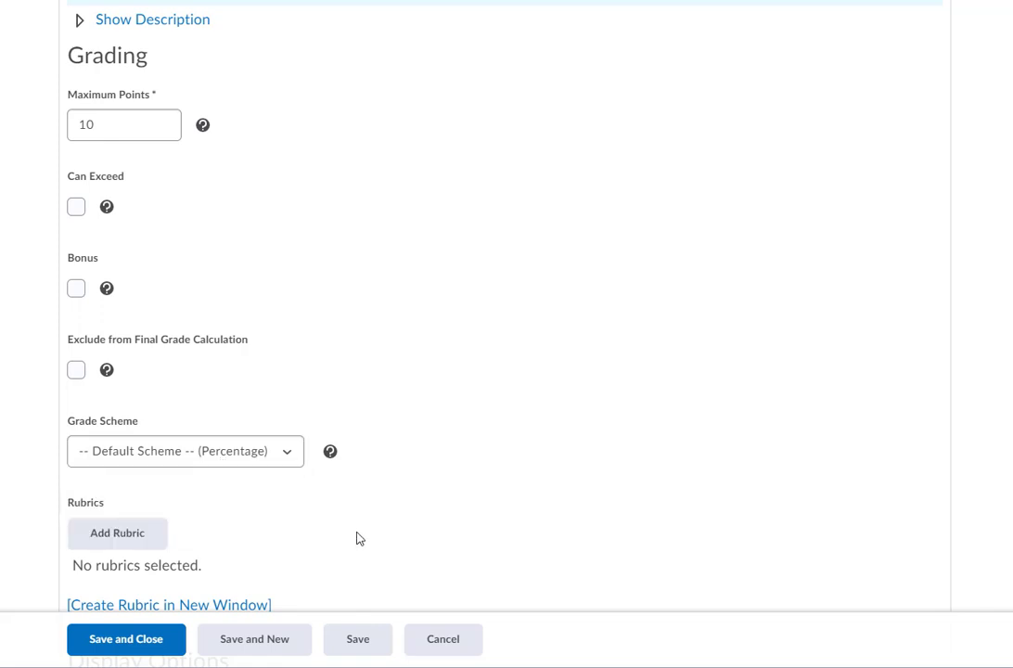
{"action": "scroll", "coordinate": [357, 538], "scroll_direction": "down", "scroll_amount": 3}
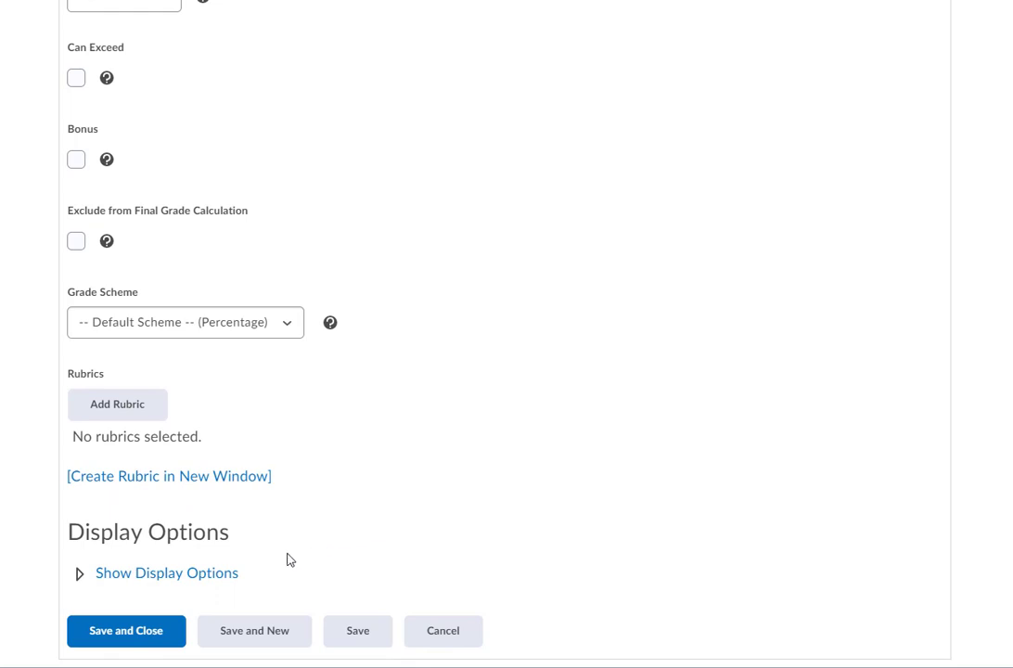
{"action": "left_click", "coordinate": [139, 630]}
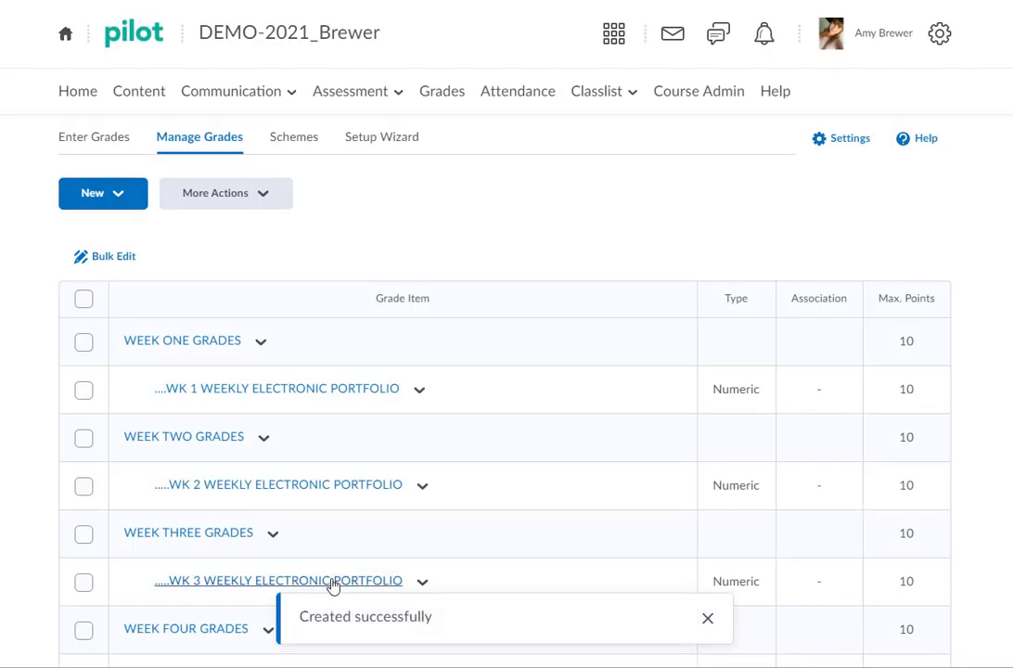
Edit the week four portfolio item's name to "....WK ELECTRONIC PORTFOLIO" and save and close it.
{"action": "scroll", "coordinate": [236, 548], "scroll_direction": "down", "scroll_amount": 1}
{"action": "scroll", "coordinate": [235, 549], "scroll_direction": "down", "scroll_amount": 2}
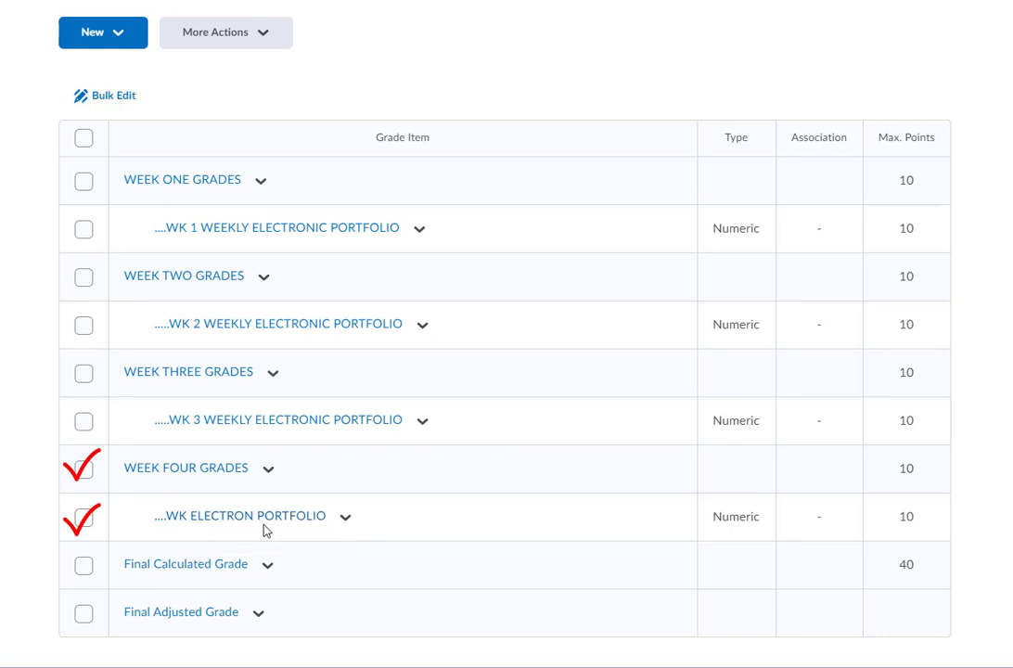
{"action": "left_click", "coordinate": [345, 519]}
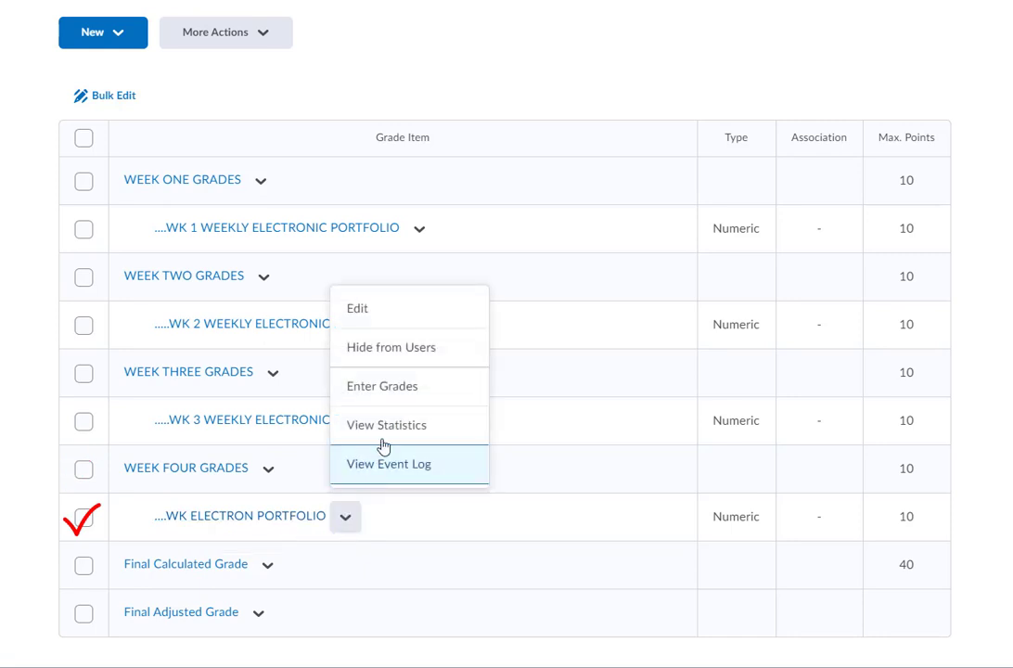
{"action": "left_click", "coordinate": [372, 316]}
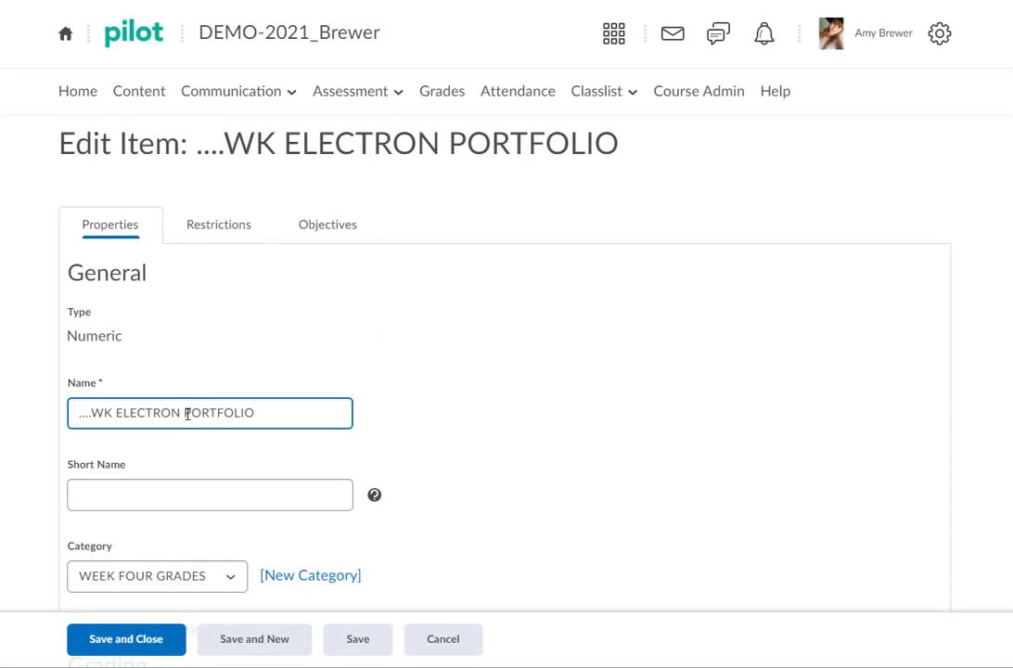
{"action": "left_click", "coordinate": [183, 411]}
{"action": "type", "text": "IC"}
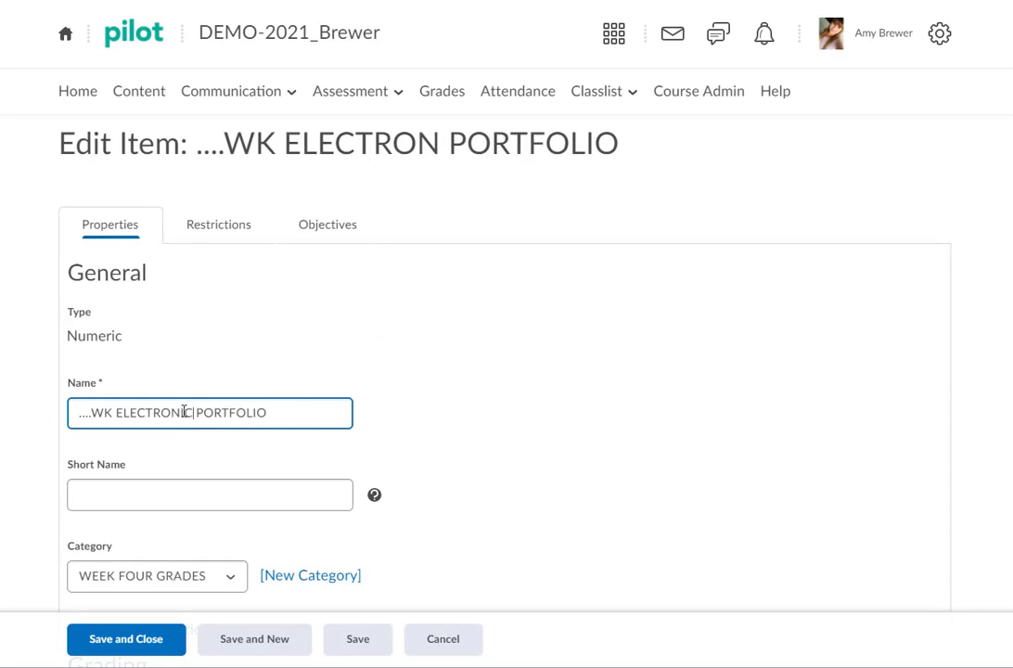
{"action": "left_click", "coordinate": [101, 640]}
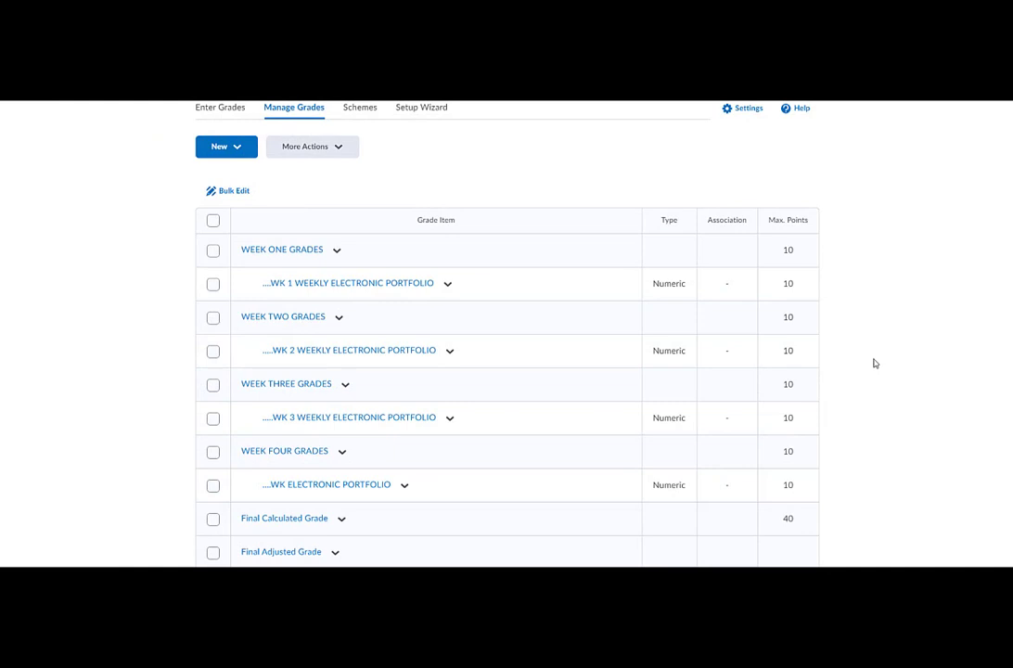
From the Enter Grades area, open the grades settings and save the personal display options with Manage Grades as the default grades area.
{"action": "left_click", "coordinate": [220, 111]}
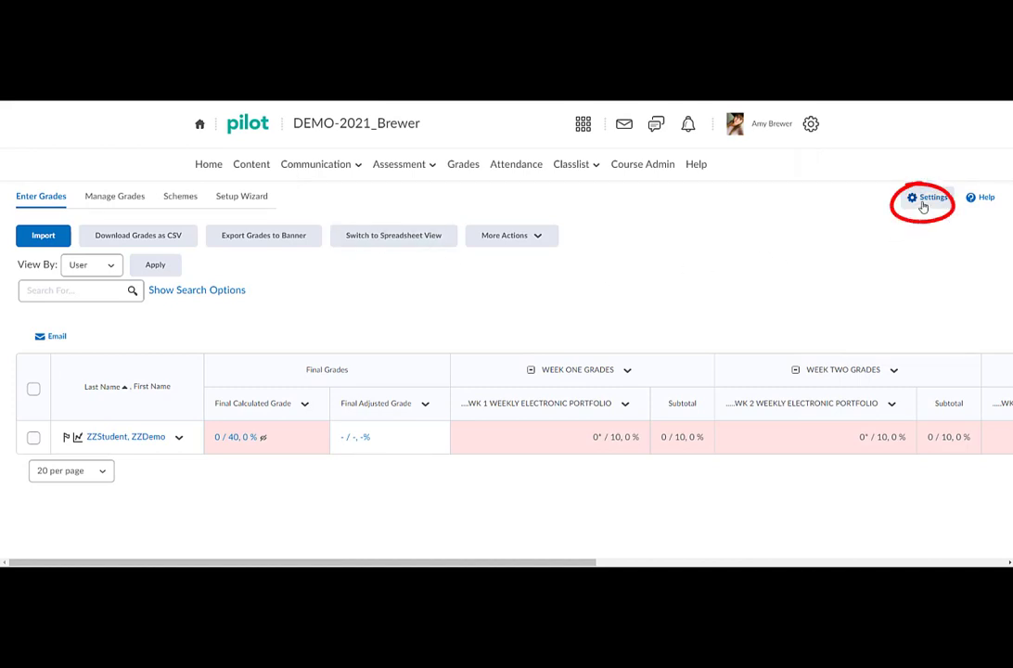
{"action": "left_click", "coordinate": [923, 204]}
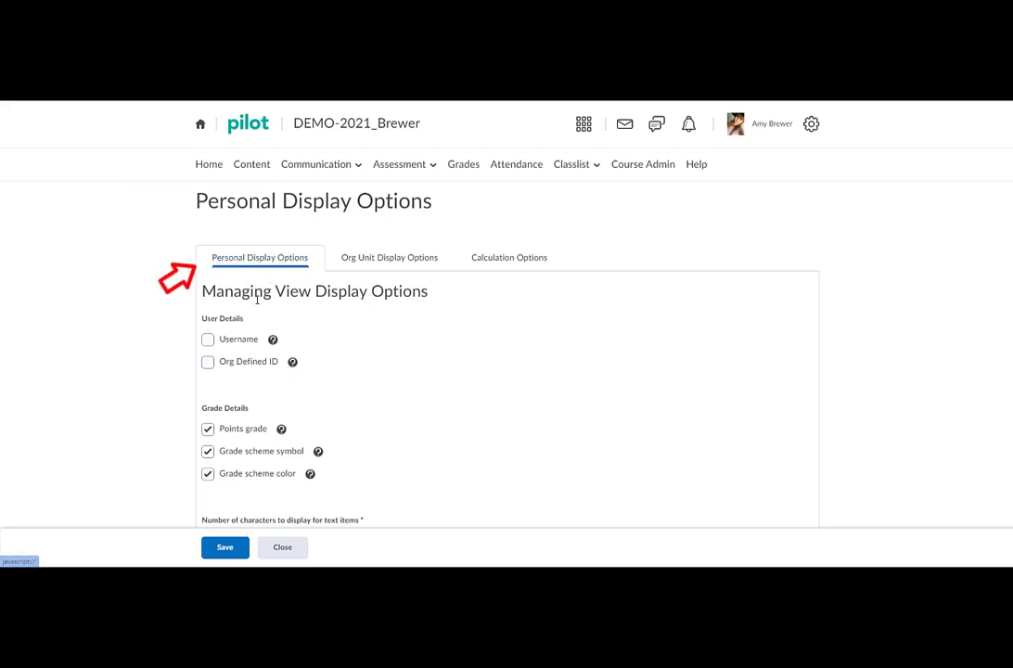
{"action": "scroll", "coordinate": [255, 306], "scroll_direction": "down", "scroll_amount": 1}
{"action": "scroll", "coordinate": [255, 306], "scroll_direction": "down", "scroll_amount": 2}
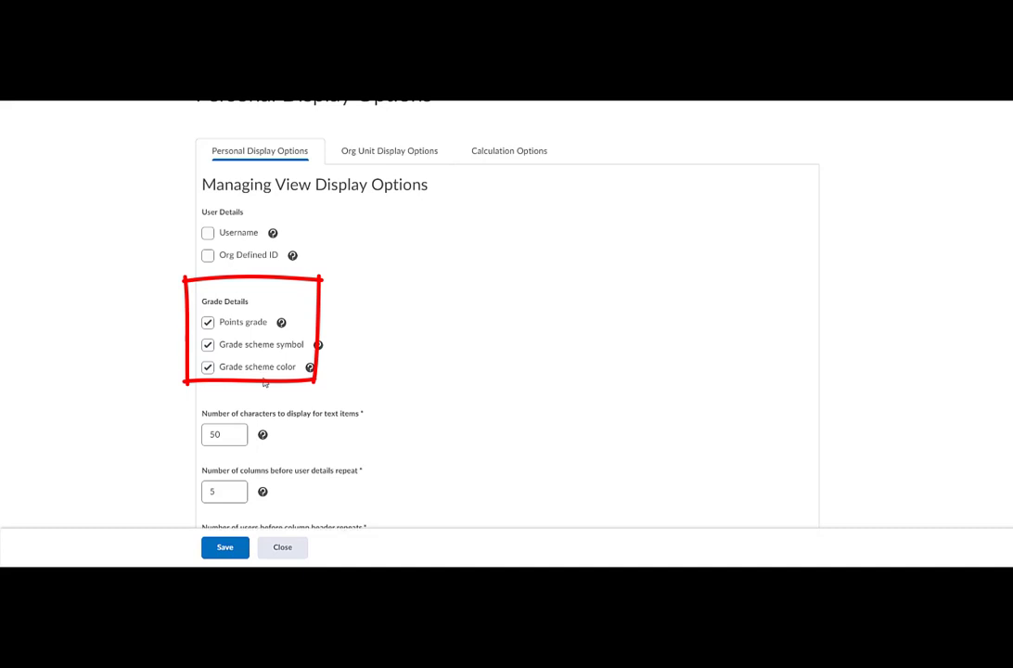
{"action": "scroll", "coordinate": [264, 385], "scroll_direction": "down", "scroll_amount": 1}
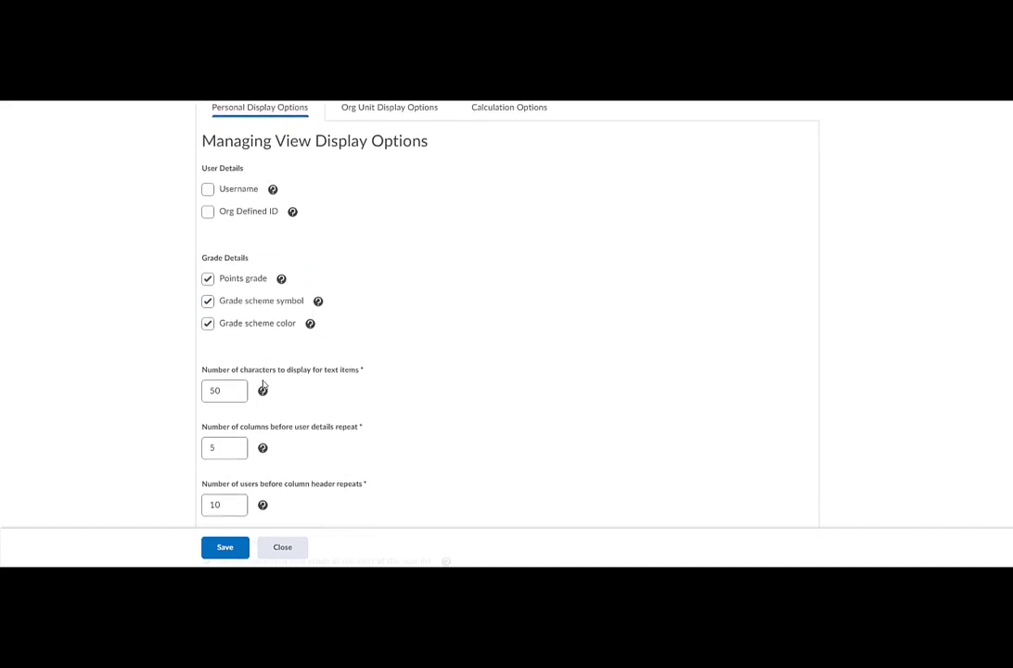
{"action": "scroll", "coordinate": [264, 383], "scroll_direction": "down", "scroll_amount": 3}
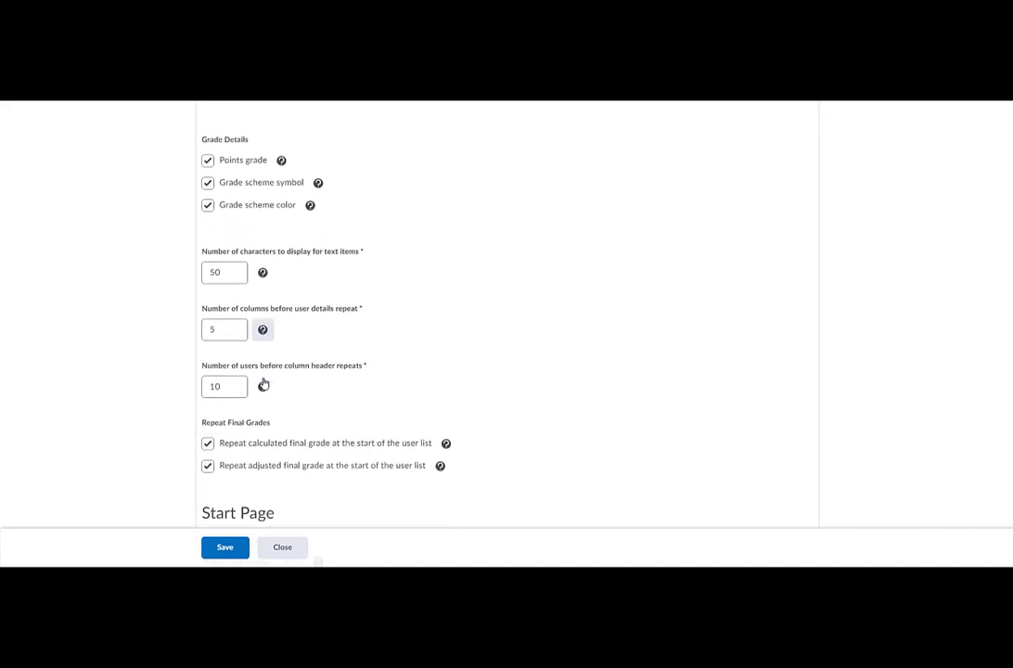
{"action": "scroll", "coordinate": [264, 380], "scroll_direction": "down", "scroll_amount": 1}
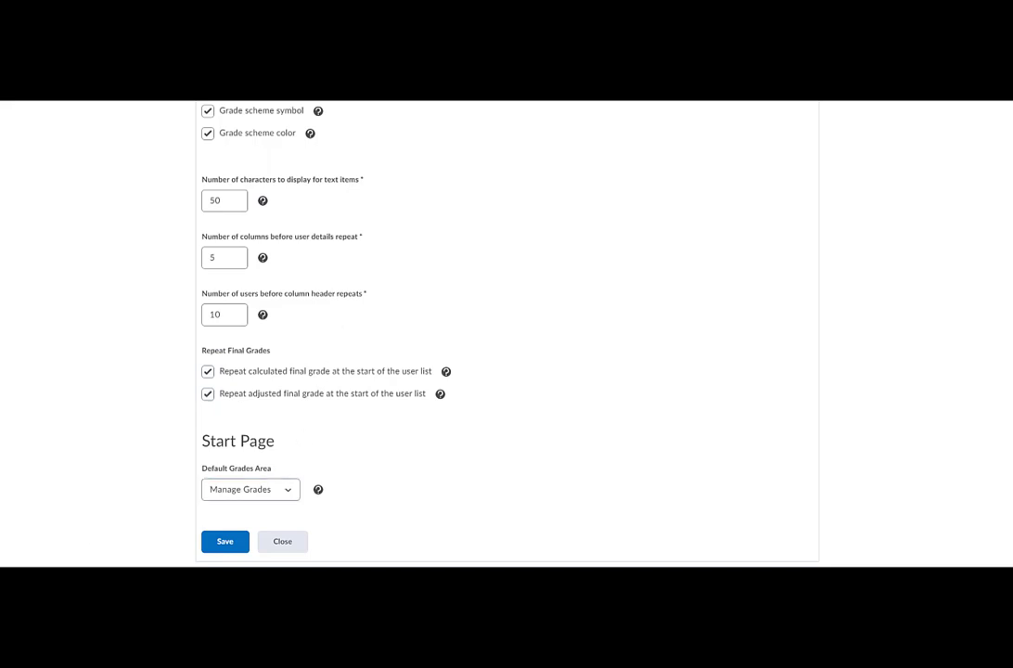
{"action": "left_click", "coordinate": [286, 492]}
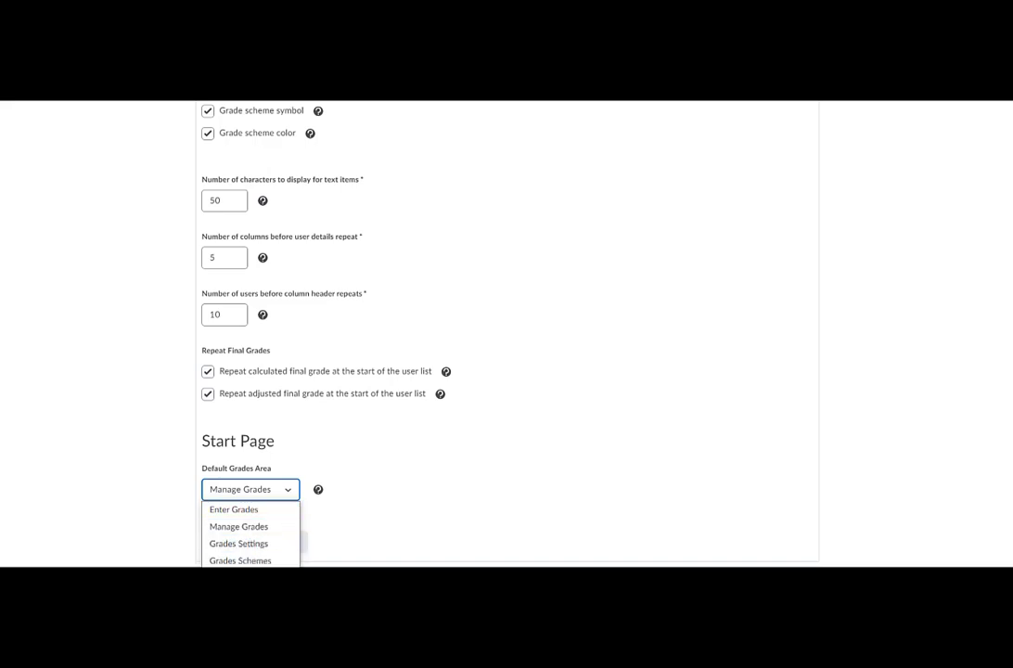
{"action": "left_click", "coordinate": [274, 532]}
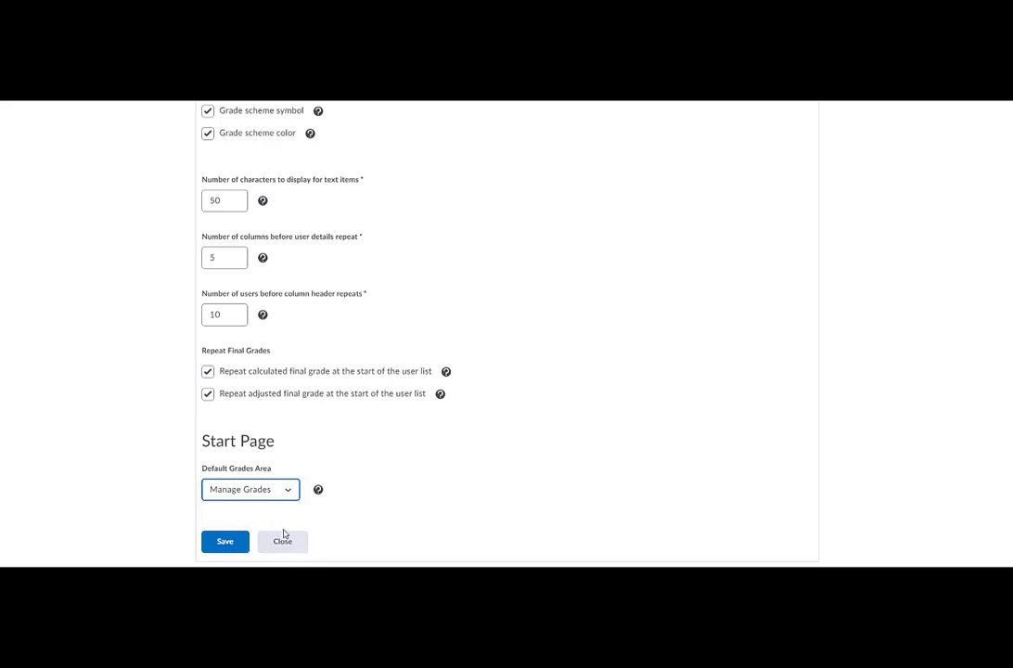
{"action": "left_click", "coordinate": [234, 551]}
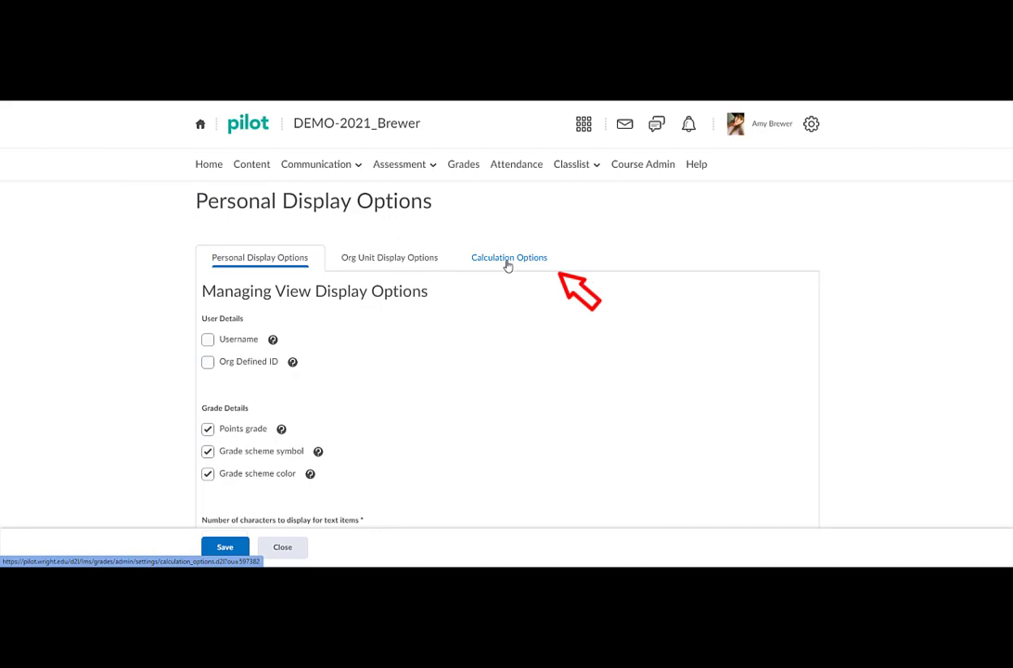
Save the calculation options with the Points grading system, Calculated Final Grade released, ungraded items treated as 0, and final grades automatically kept updated.
{"action": "left_click", "coordinate": [507, 260]}
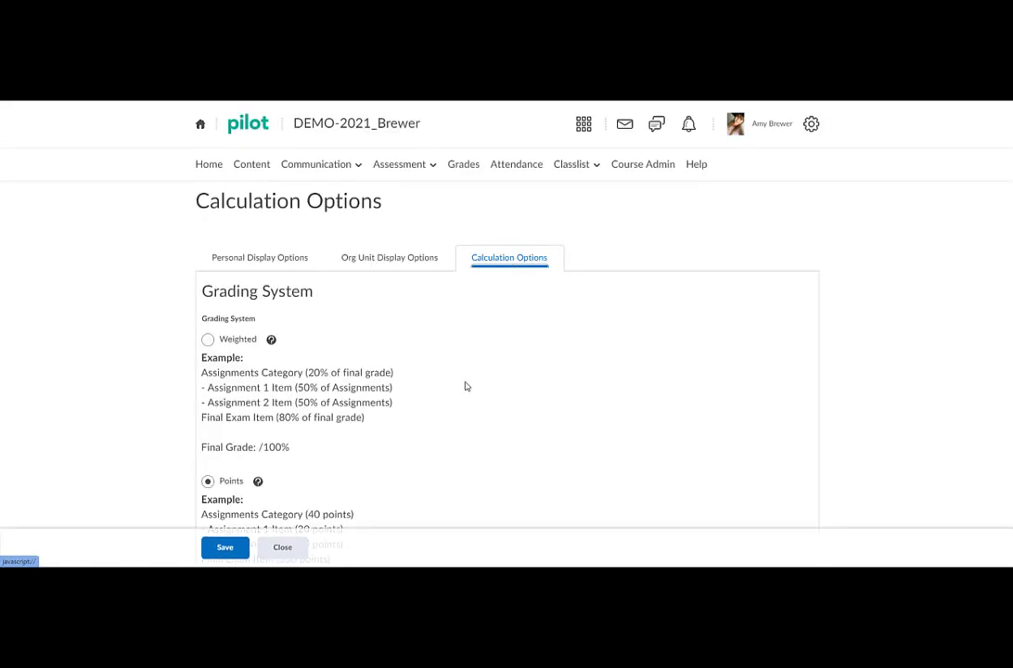
{"action": "scroll", "coordinate": [467, 386], "scroll_direction": "down", "scroll_amount": 1}
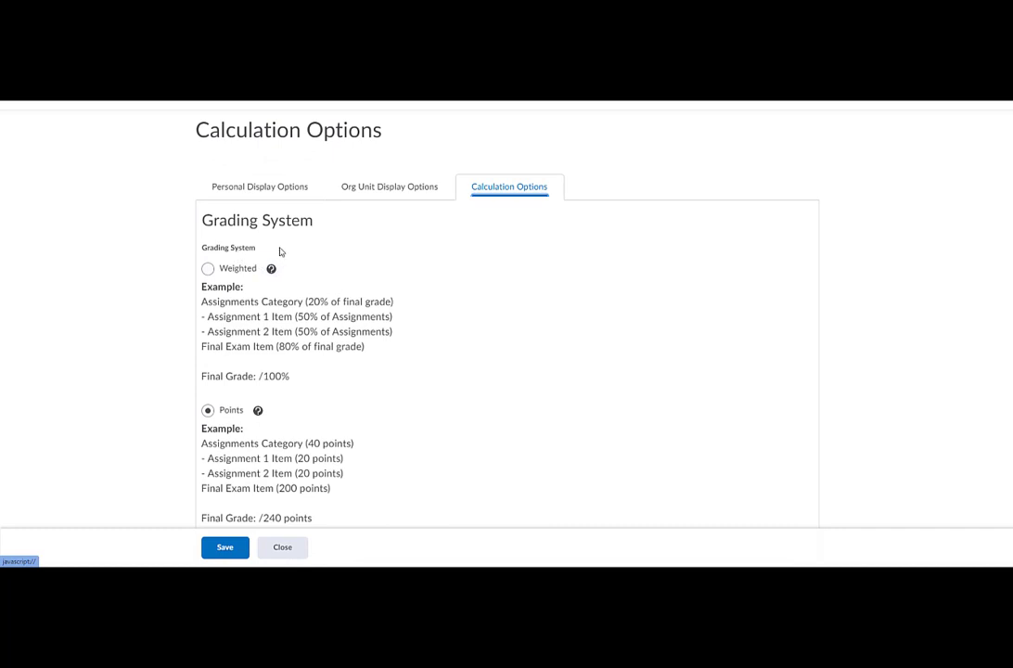
{"action": "scroll", "coordinate": [487, 347], "scroll_direction": "down", "scroll_amount": 2}
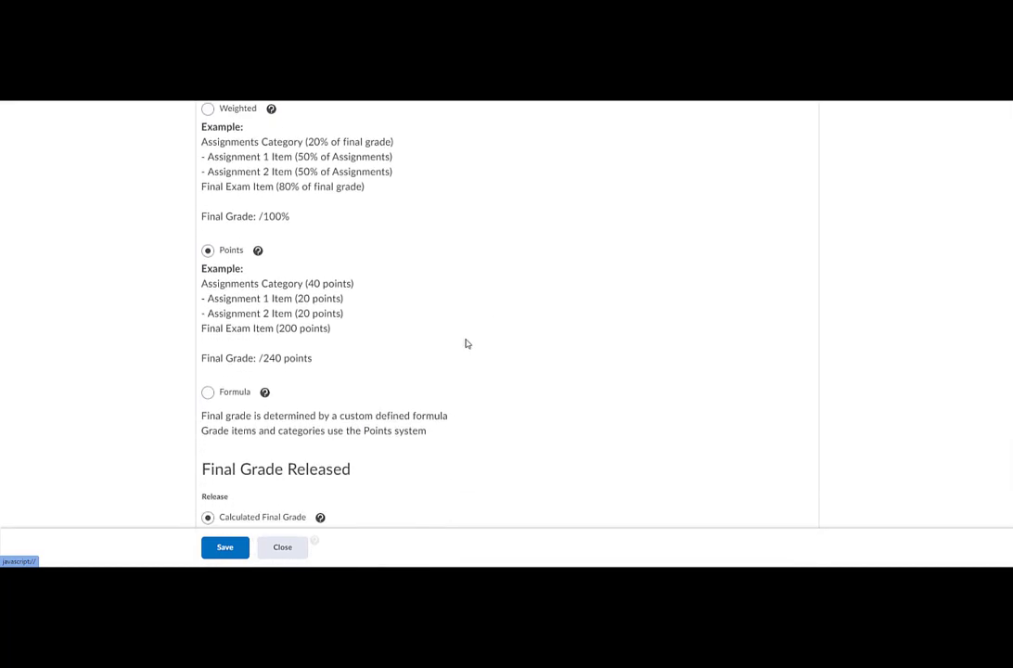
{"action": "scroll", "coordinate": [271, 307], "scroll_direction": "up", "scroll_amount": 1}
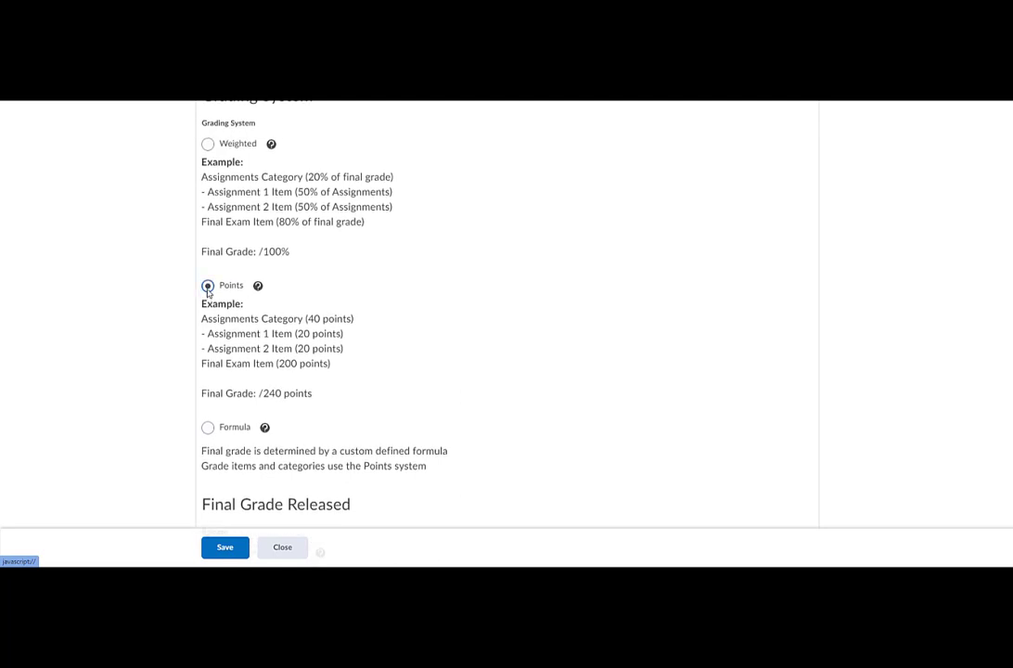
{"action": "scroll", "coordinate": [467, 368], "scroll_direction": "down", "scroll_amount": 3}
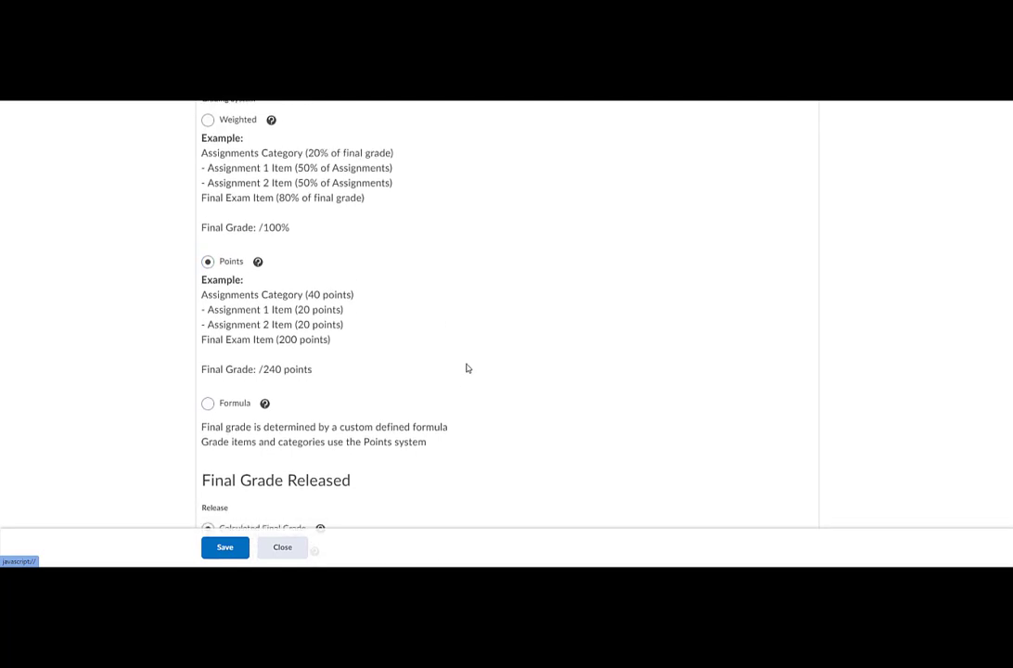
{"action": "scroll", "coordinate": [467, 368], "scroll_direction": "down", "scroll_amount": 4}
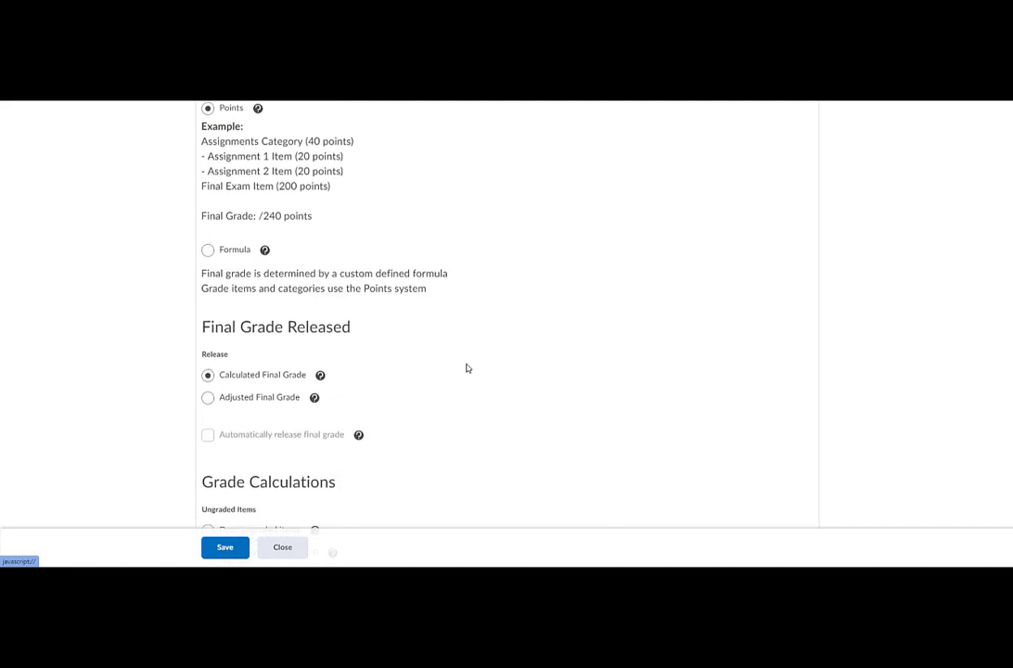
{"action": "scroll", "coordinate": [468, 368], "scroll_direction": "down", "scroll_amount": 1}
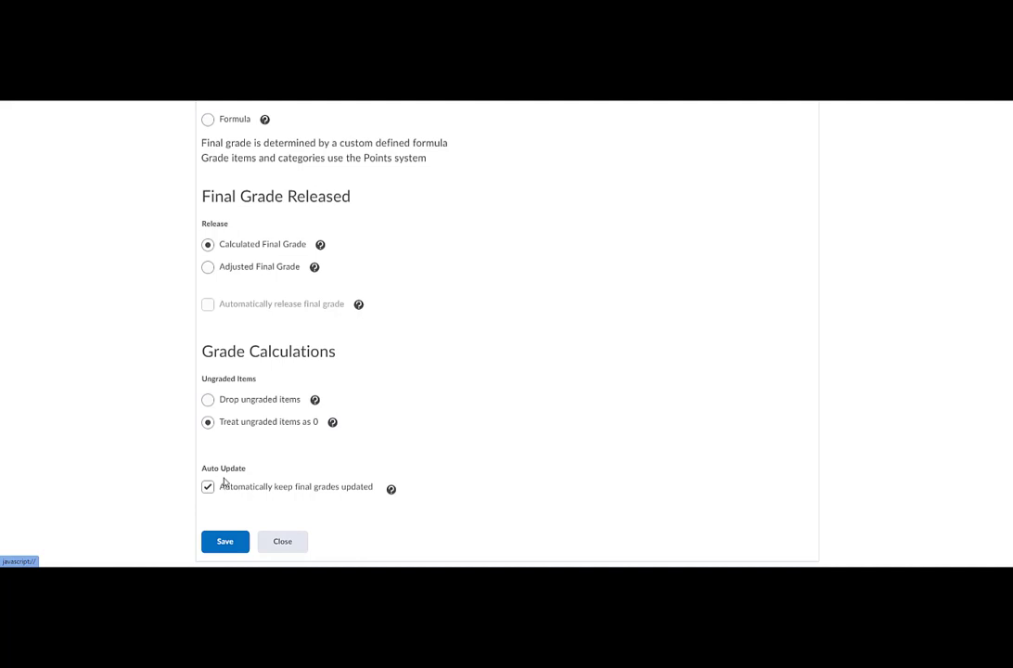
{"action": "left_click", "coordinate": [224, 548]}
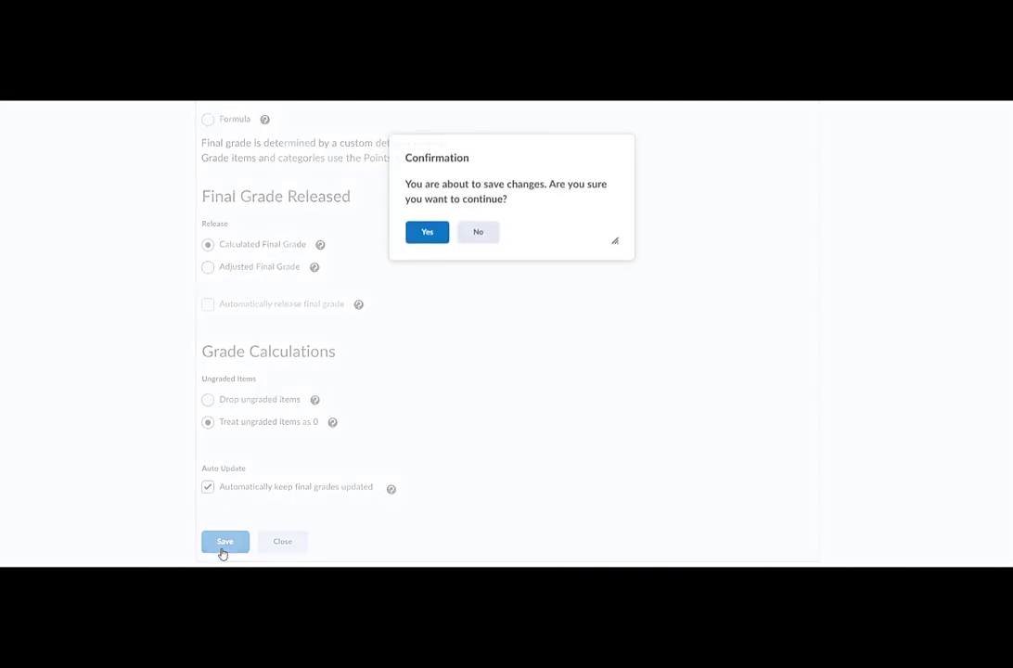
{"action": "left_click", "coordinate": [426, 233]}
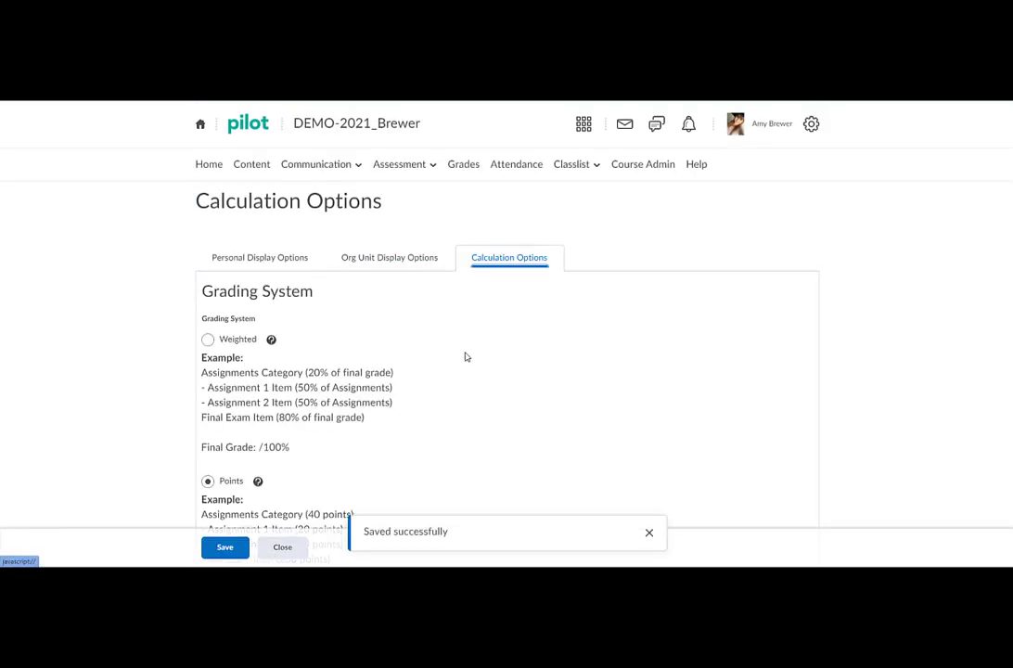
Return to the course's Manage Grades list and review the weekly categories, portfolio items and final grade entries.
{"action": "scroll", "coordinate": [465, 356], "scroll_direction": "down", "scroll_amount": 1}
{"action": "scroll", "coordinate": [465, 352], "scroll_direction": "up", "scroll_amount": 2}
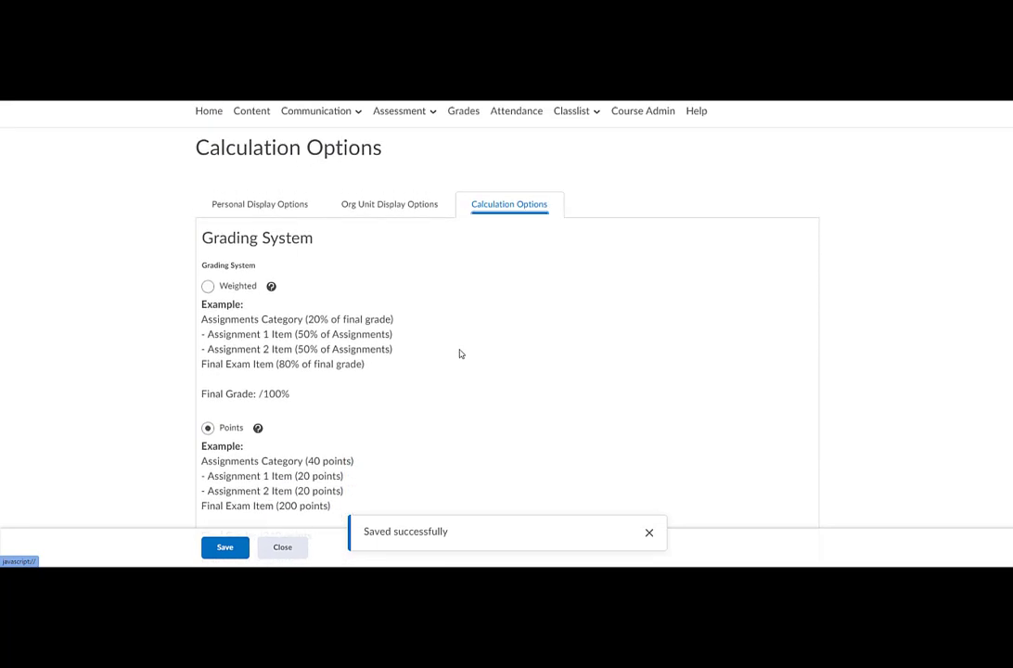
{"action": "left_click", "coordinate": [463, 165]}
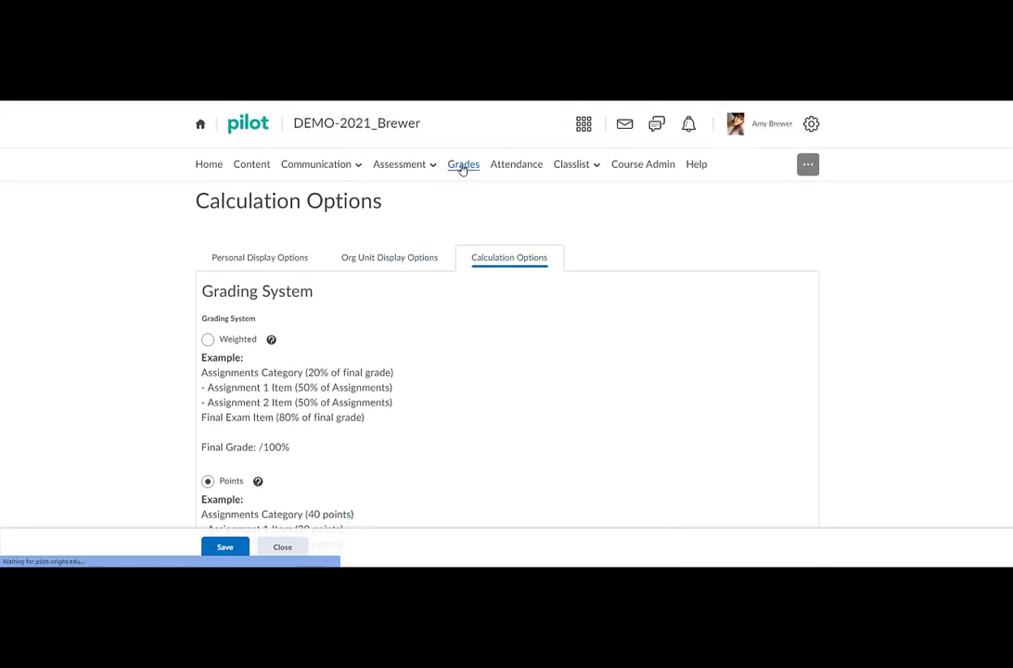
{"action": "scroll", "coordinate": [501, 343], "scroll_direction": "down", "scroll_amount": 1}
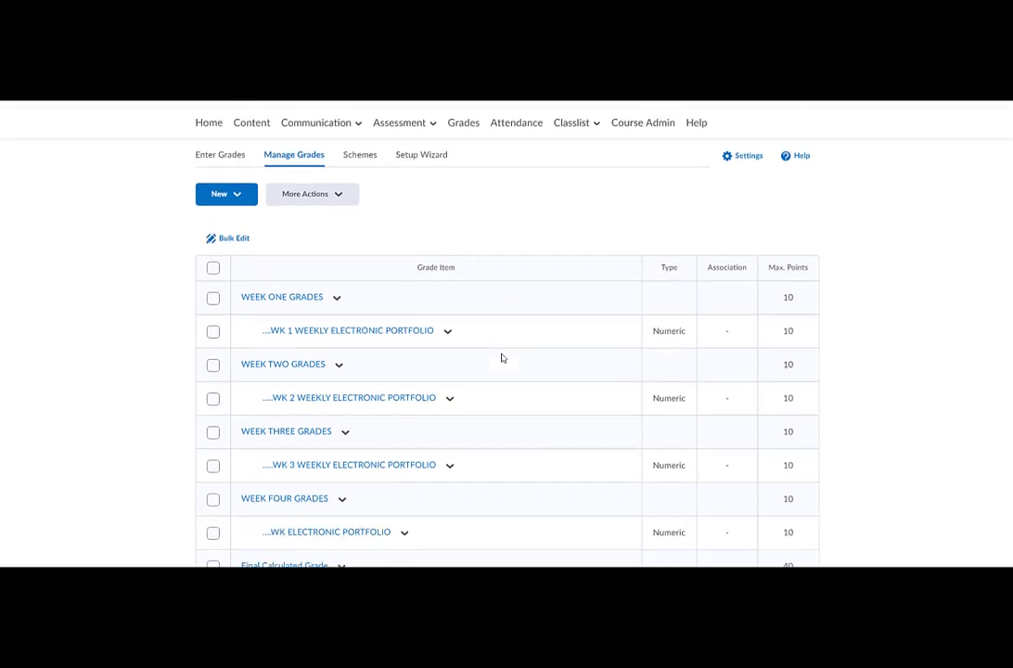
{"action": "scroll", "coordinate": [490, 480], "scroll_direction": "down", "scroll_amount": 1}
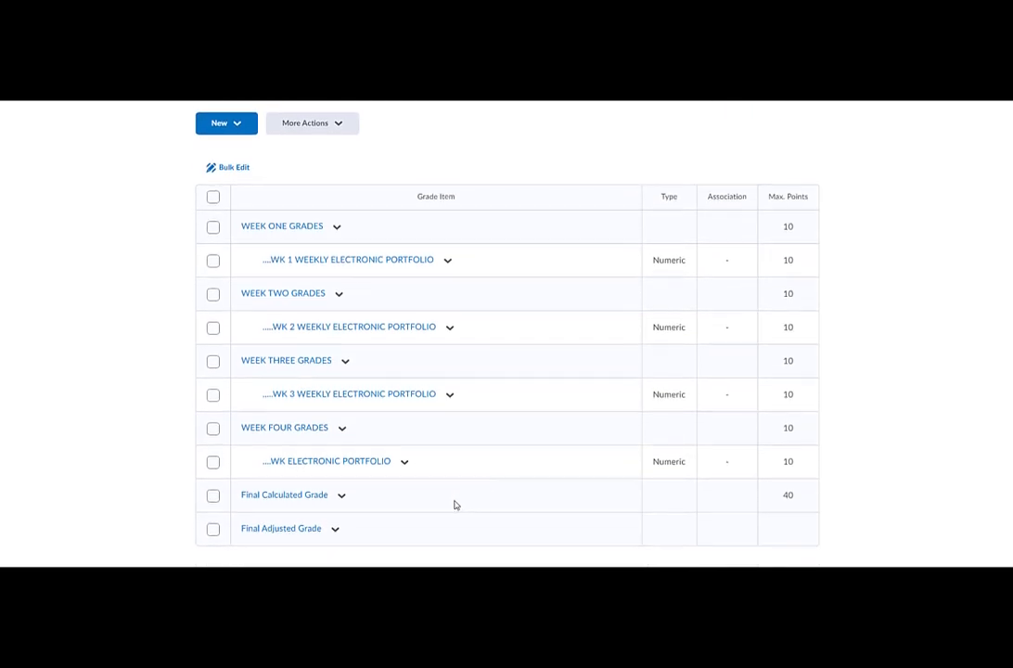